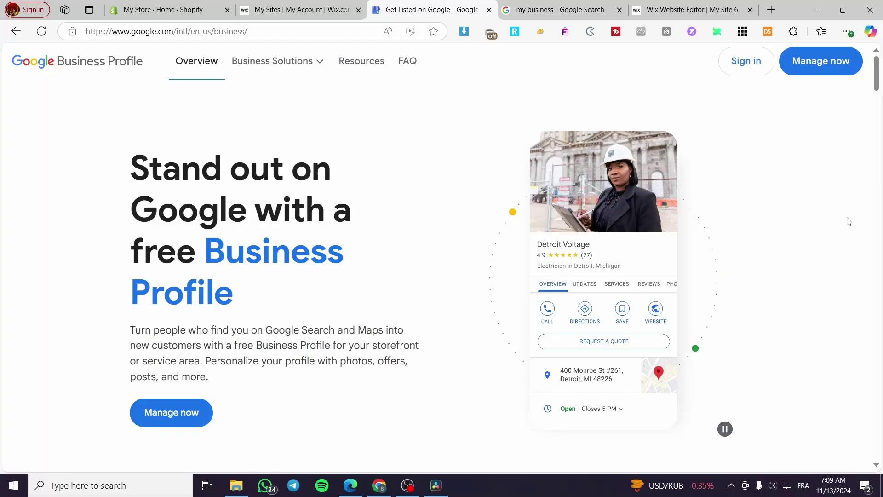
- Compare the Wix sites list with the Business Profile overview, then view the clothing shop's Google search results
left_click(285, 7)
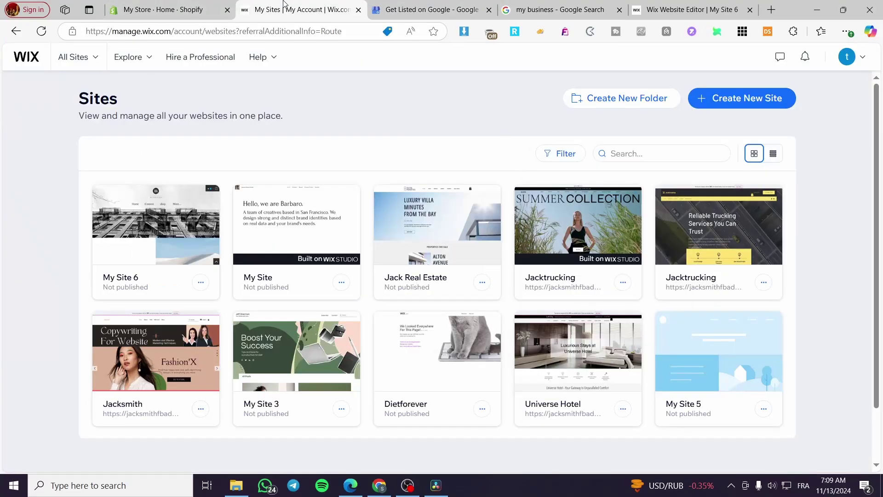
left_click(392, 5)
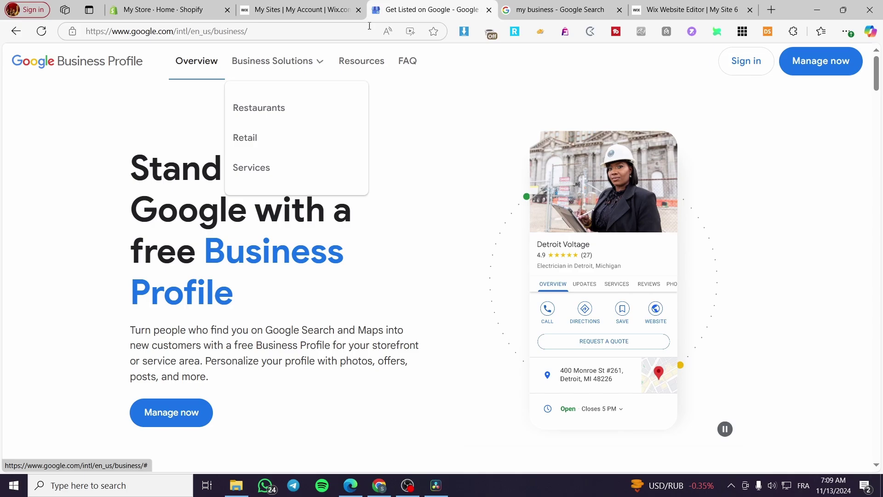
left_click(325, 4)
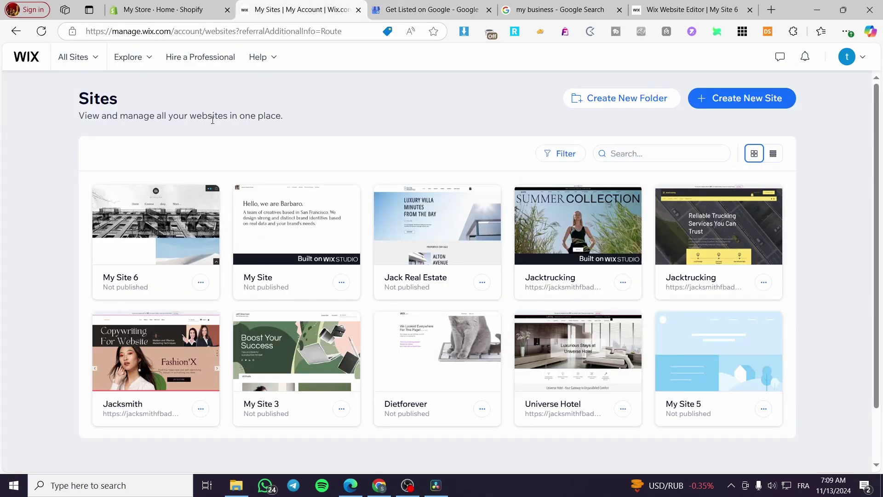
left_click(429, 8)
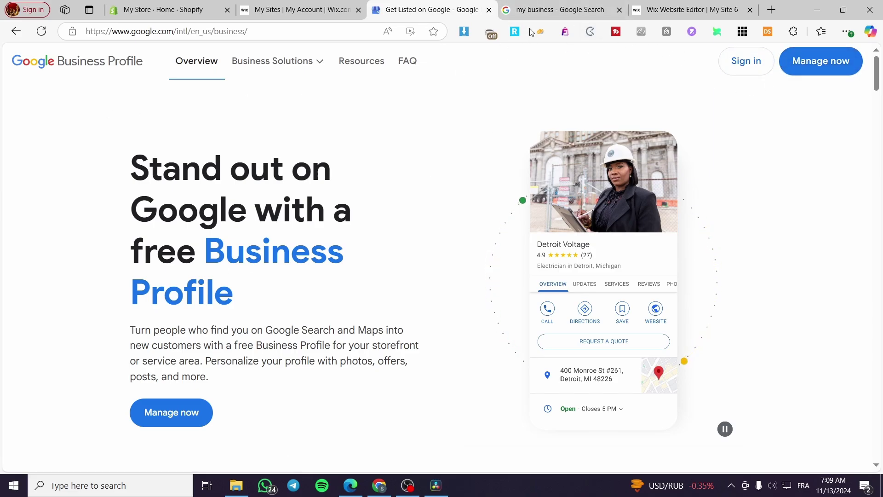
left_click(559, 10)
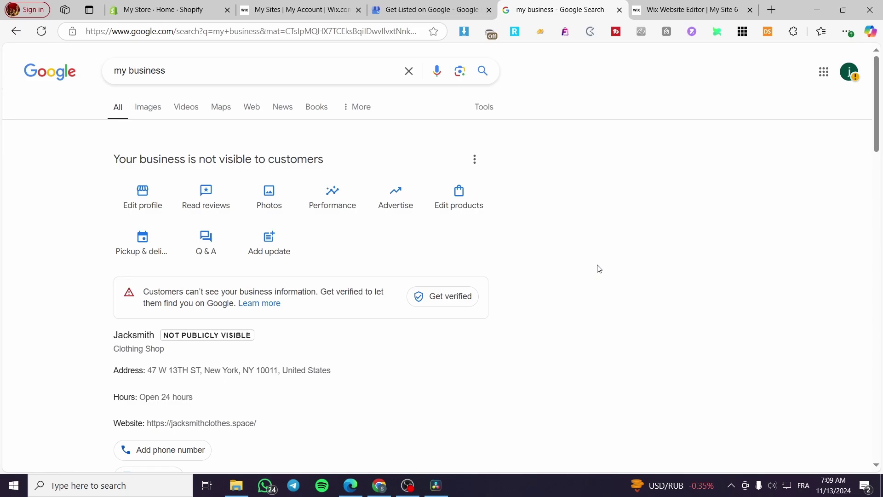
scroll(213, 389, "down", 3)
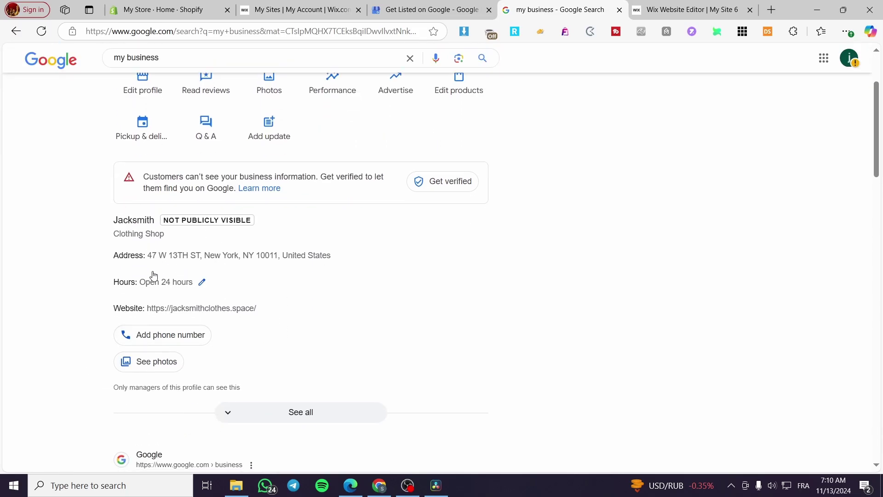
scroll(302, 335, "up", 3)
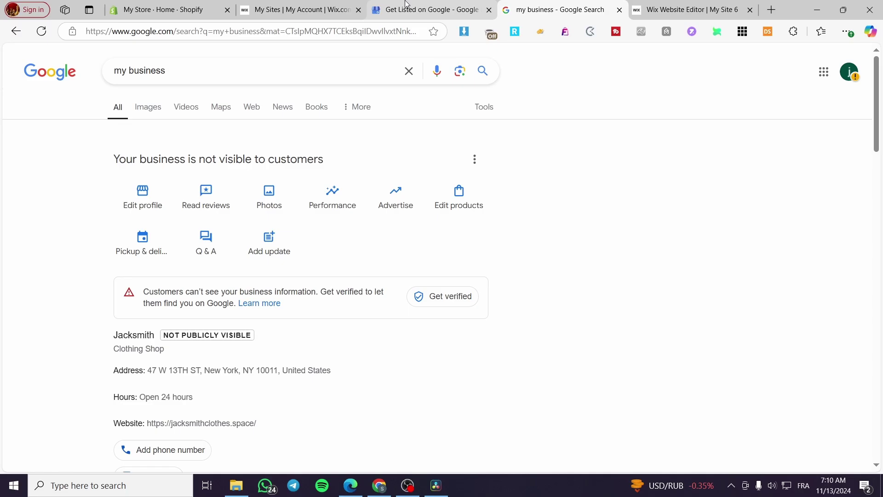
- Open My Site 6's dashboard from the Wix Sites list
left_click(452, 13)
left_click(311, 8)
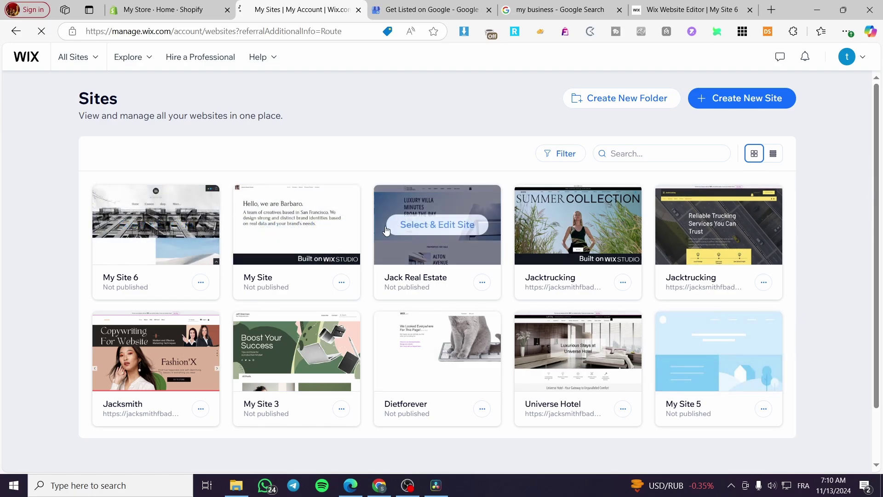
left_click(136, 232)
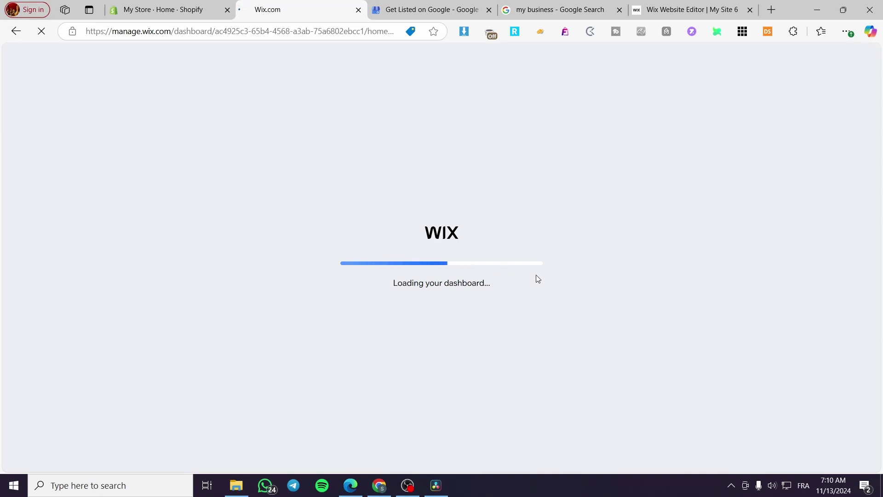
- Show My Site 6's business setup checklist and look over the dashboard sidebar
left_click(81, 117)
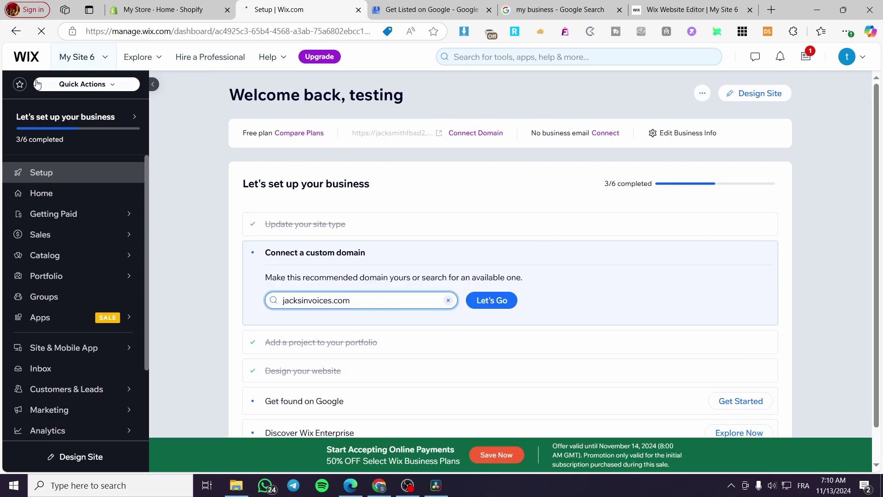
mouse_move(135, 251)
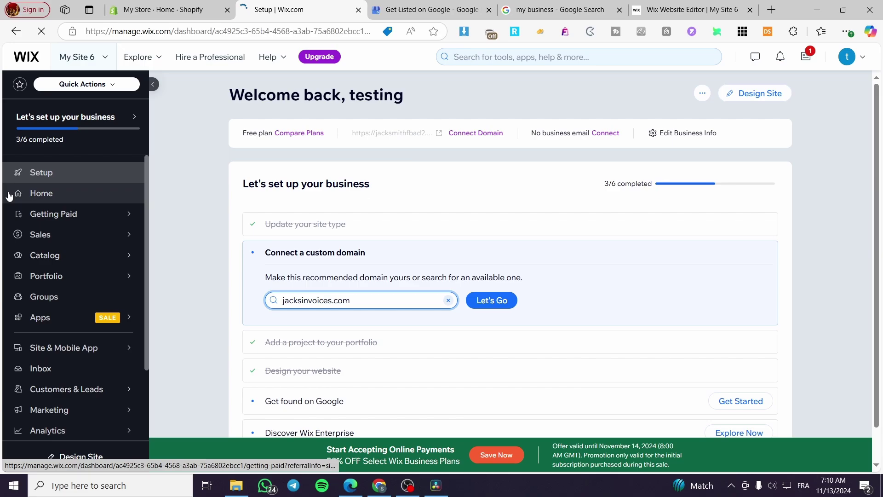
mouse_move(418, 134)
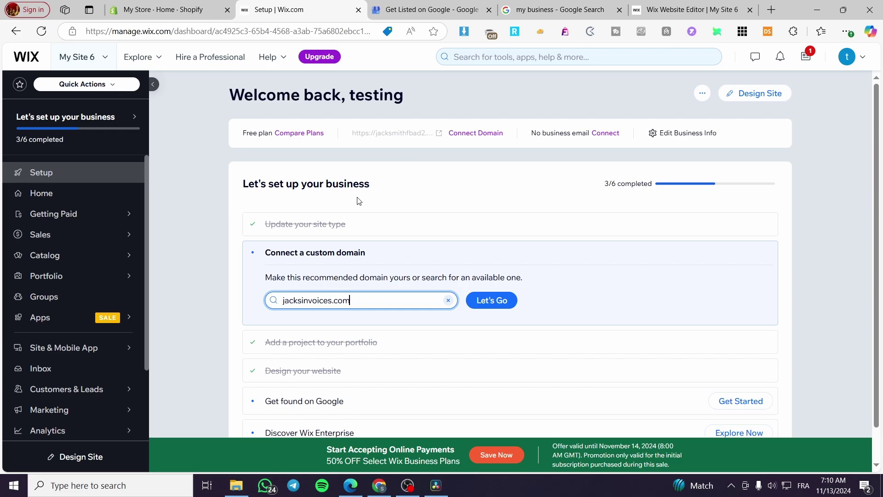
mouse_move(34, 121)
mouse_move(66, 108)
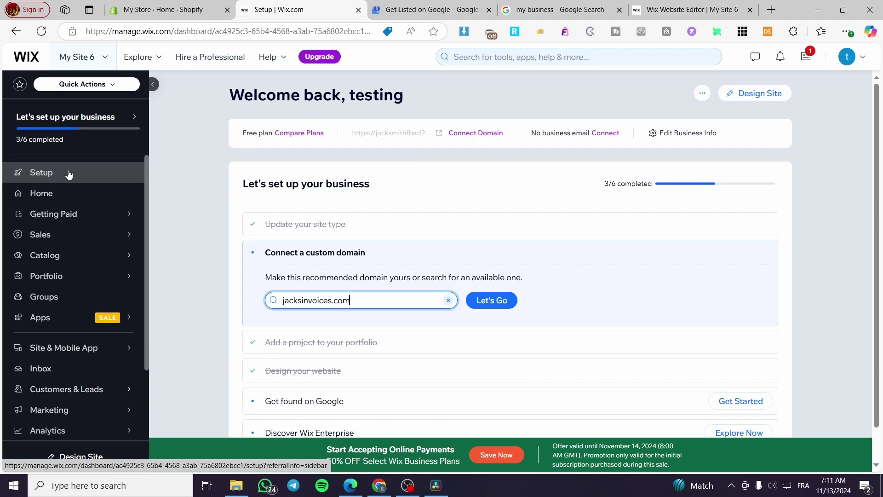
scroll(69, 174, "down", 1)
scroll(66, 173, "up", 1)
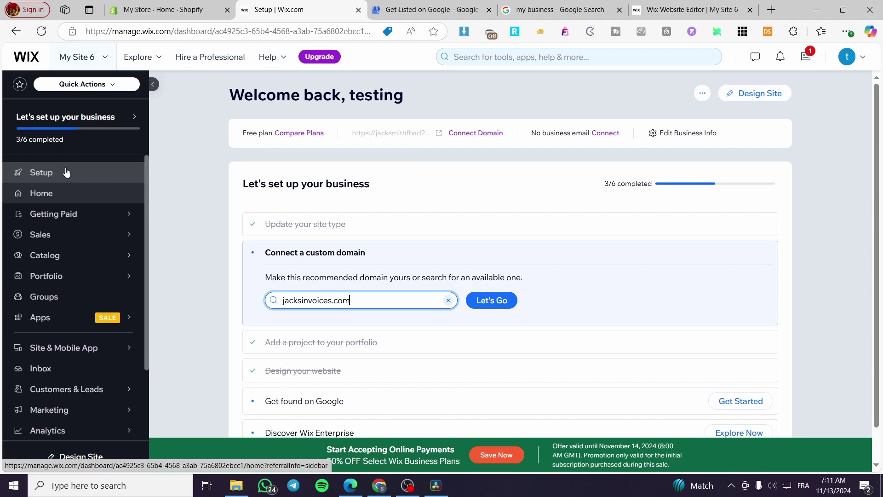
- Recheck the business search results, then scroll the setup page sidebar down to Marketing
left_click(569, 4)
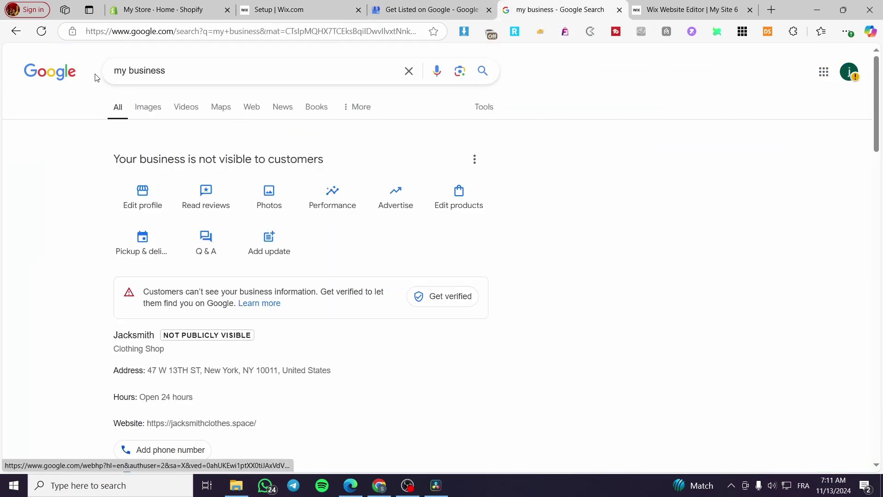
left_click(299, 10)
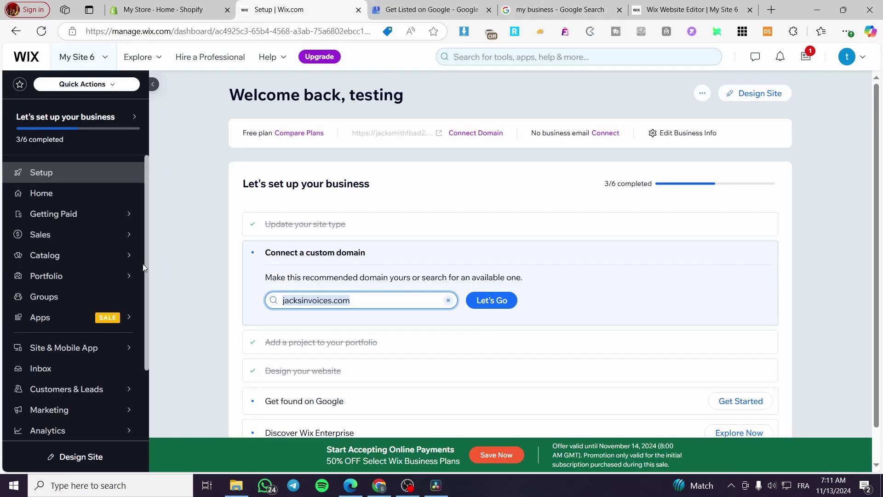
mouse_move(79, 260)
scroll(112, 211, "down", 2)
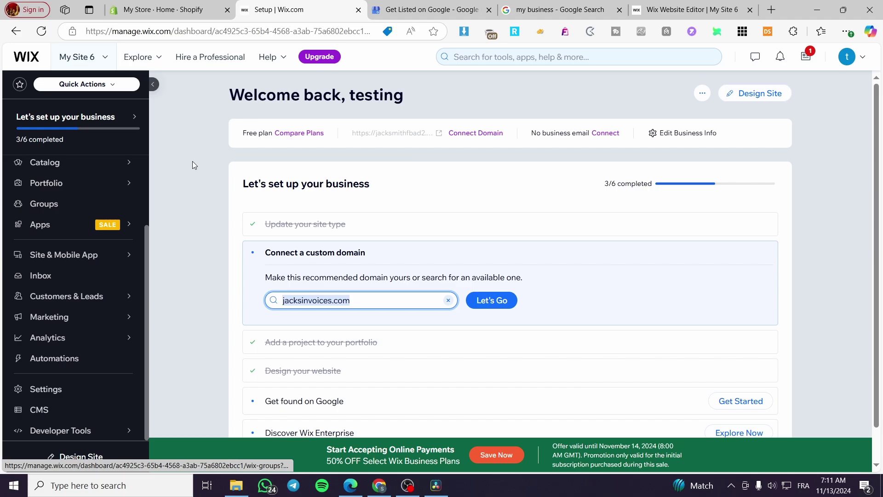
mouse_move(56, 134)
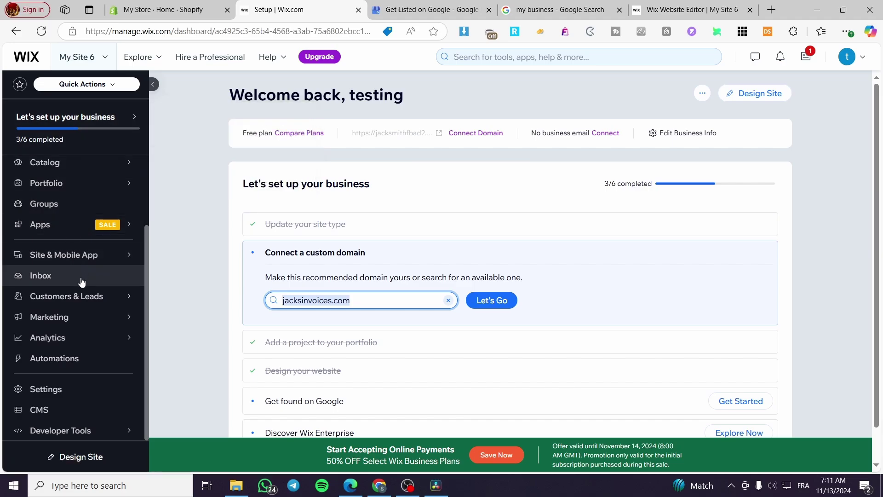
mouse_move(31, 322)
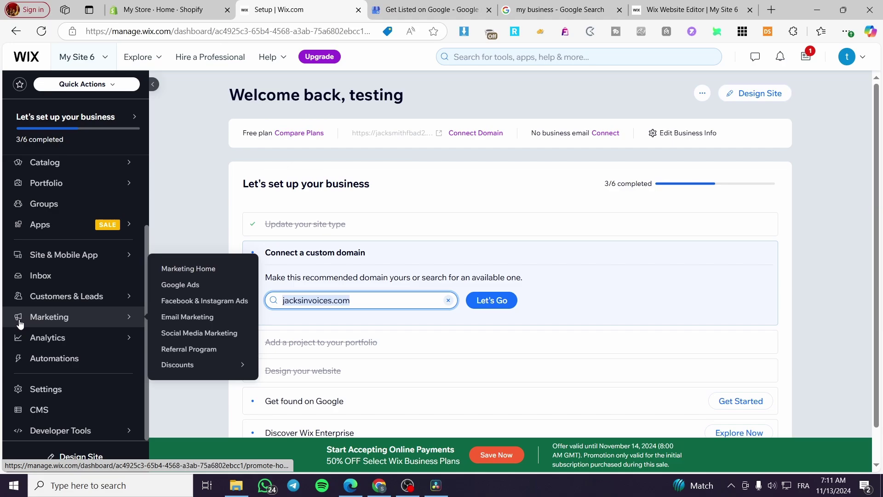
- Browse Marketing Home and choose Set Up Profile for Google Business Profile
left_click(84, 322)
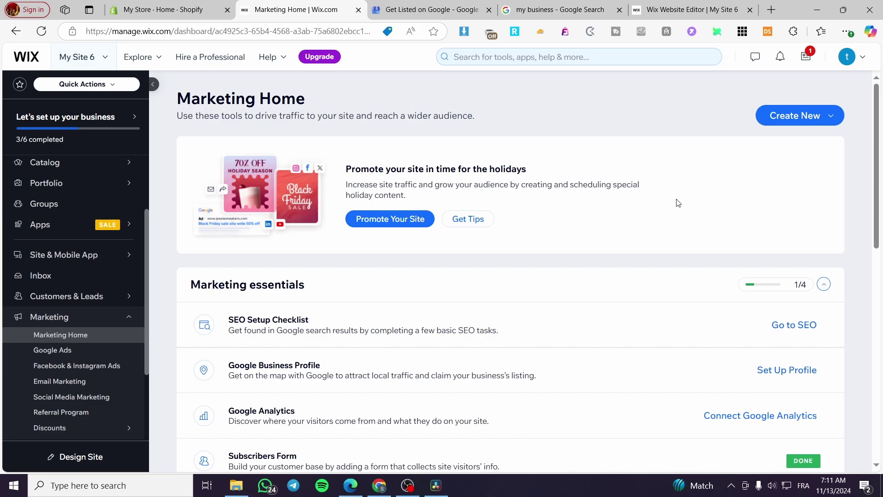
scroll(552, 292, "down", 3)
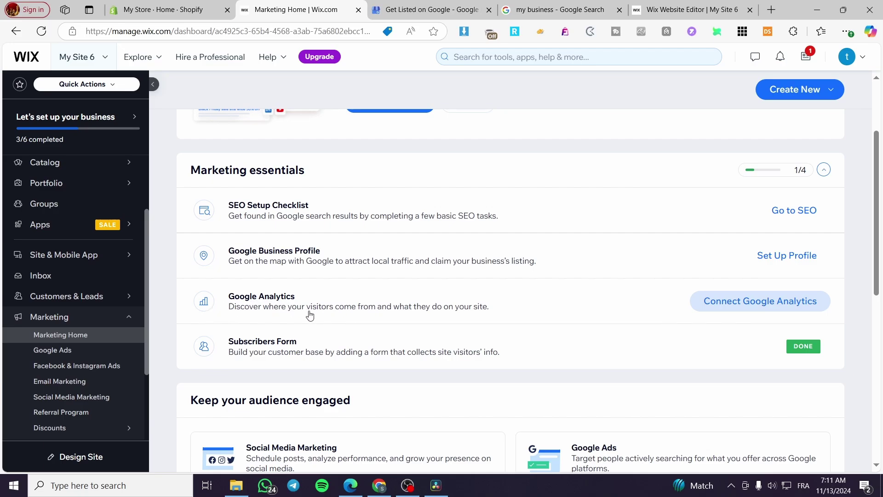
scroll(404, 322, "down", 5)
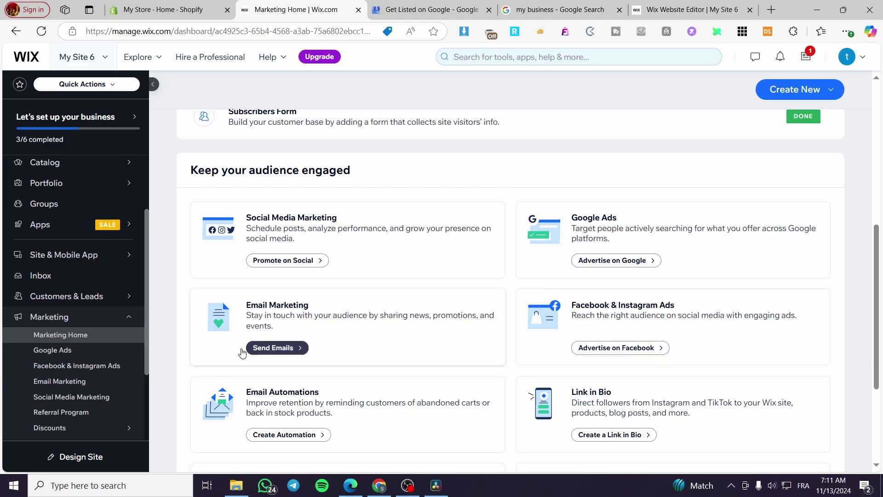
scroll(360, 330, "down", 4)
scroll(506, 352, "up", 8)
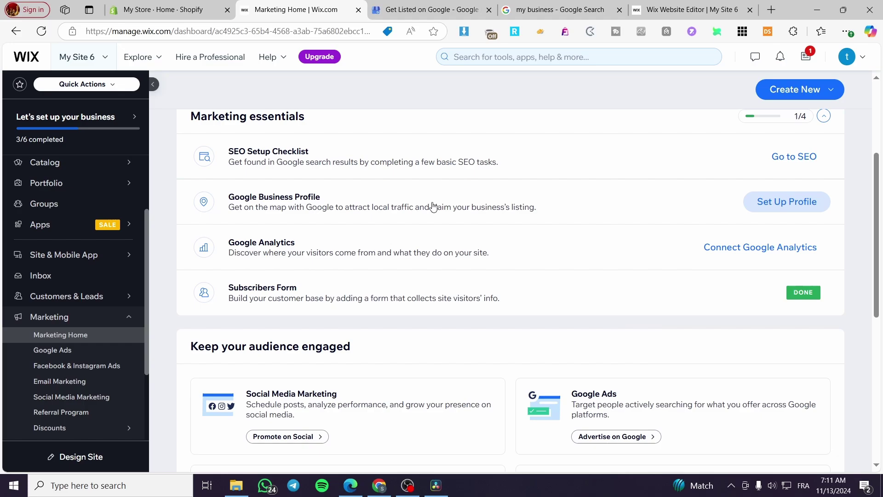
left_click(806, 210)
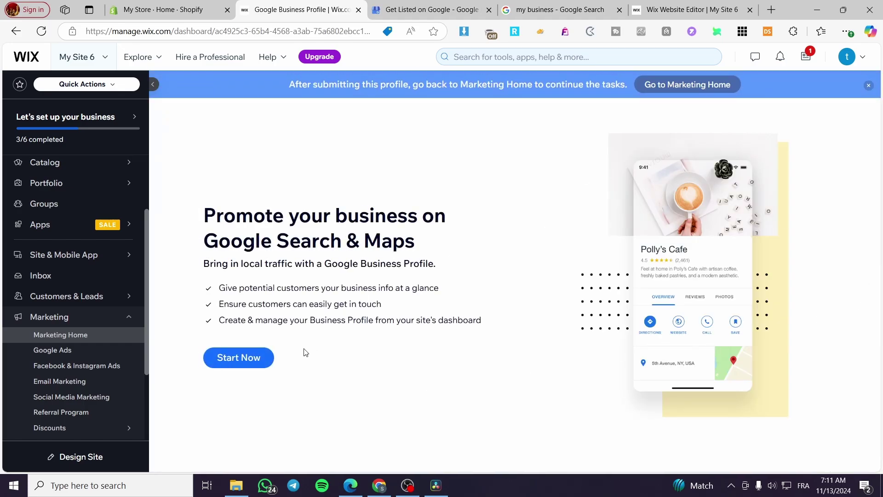
- Check the Google search tab, then start the Google Business Profile setup on the Wix page
left_click(242, 353)
left_click(574, 4)
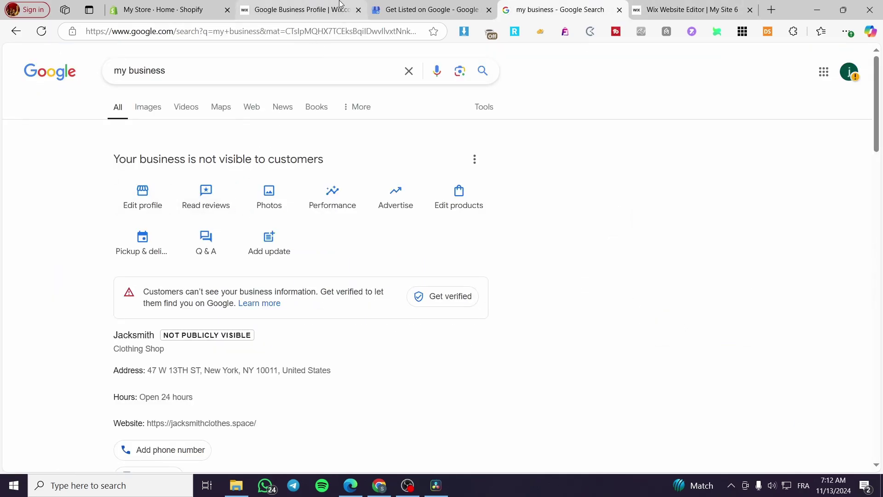
left_click(299, 9)
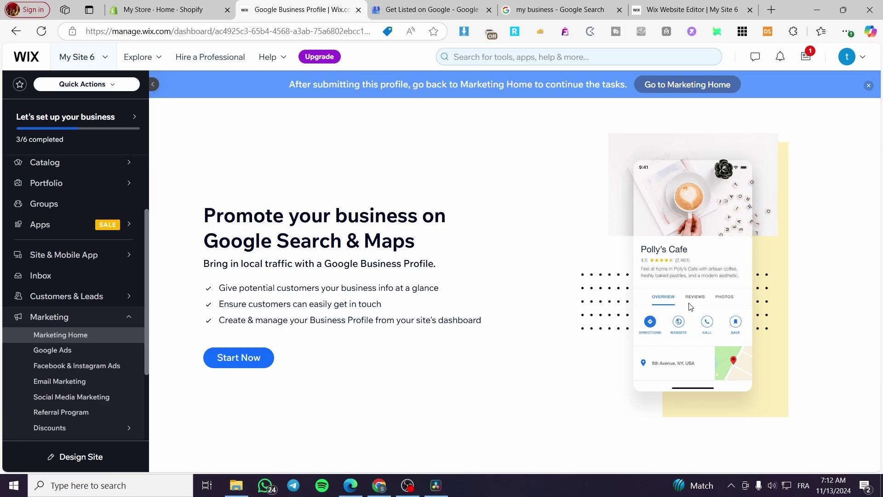
left_click(222, 357)
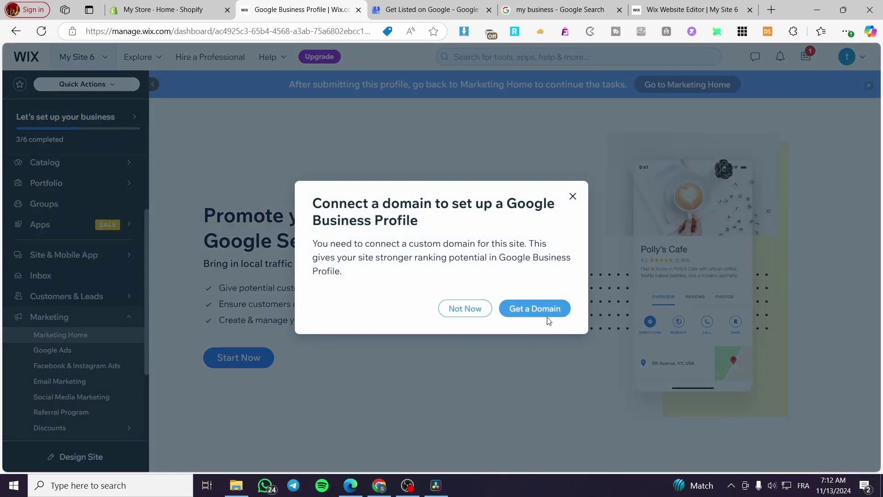
left_click(465, 309)
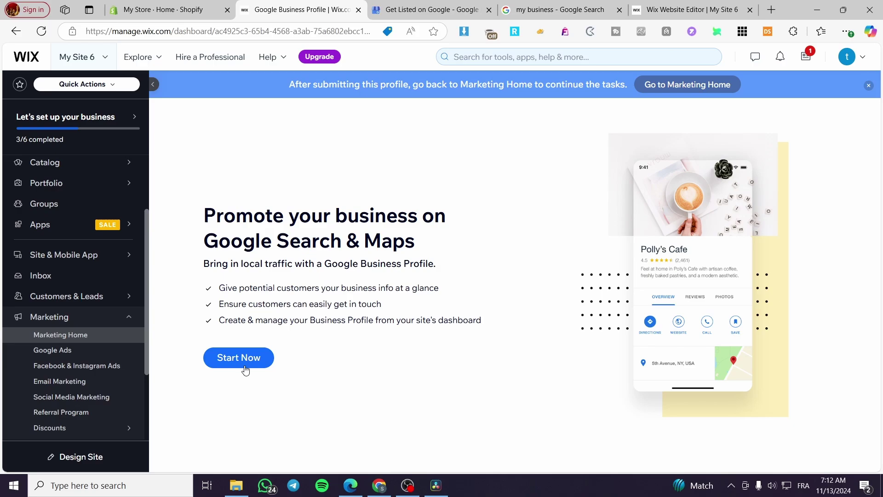
left_click(240, 363)
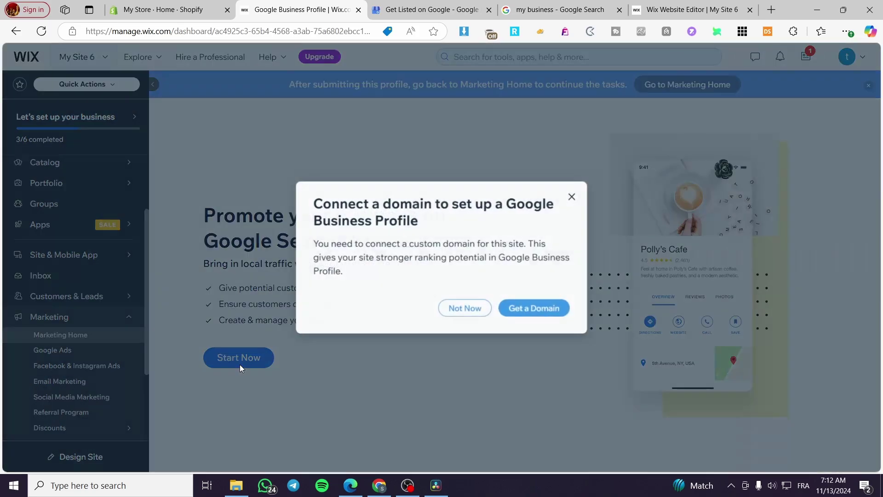
- Open the Connect a domain page via Get a Domain, then compare it with the business search results
left_click(524, 315)
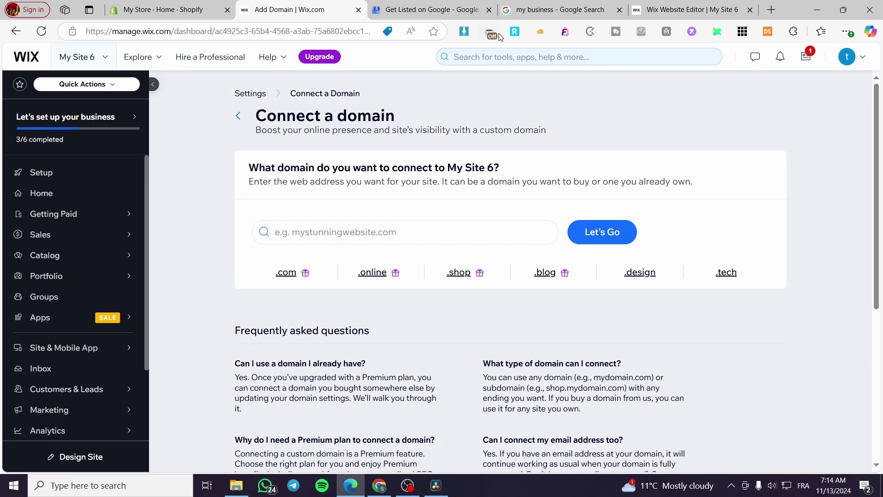
left_click(538, 6)
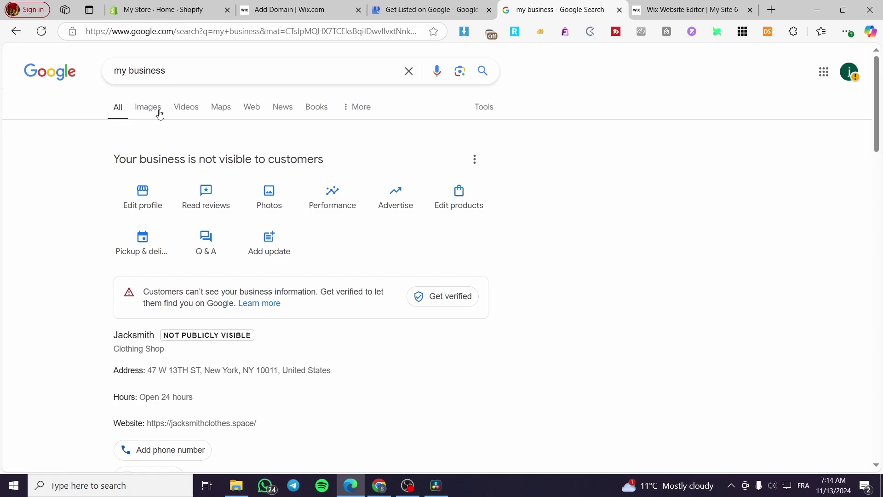
left_click(300, 14)
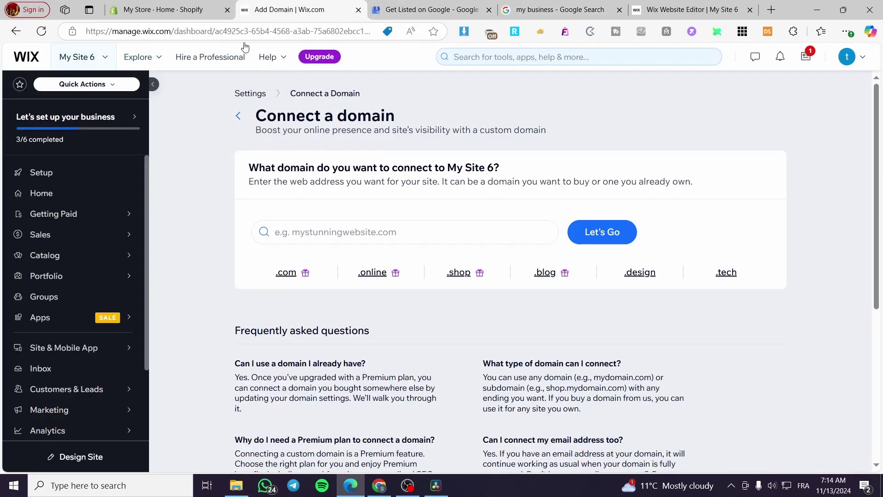
left_click(527, 9)
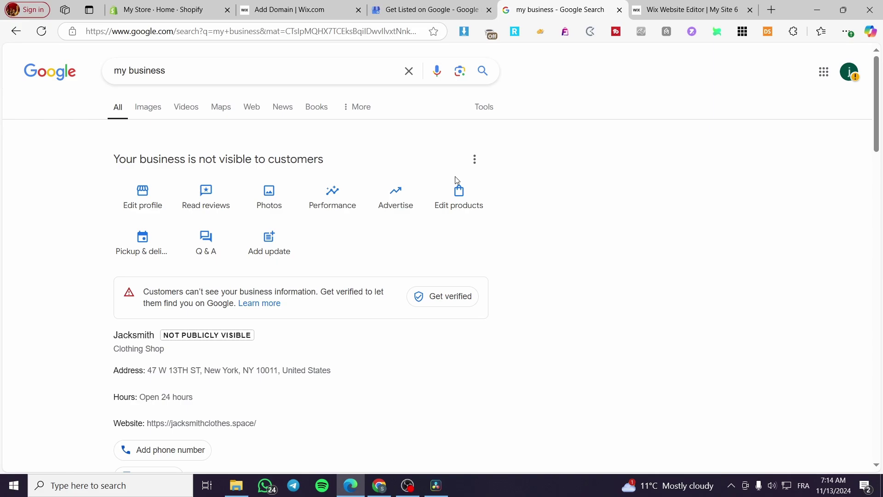